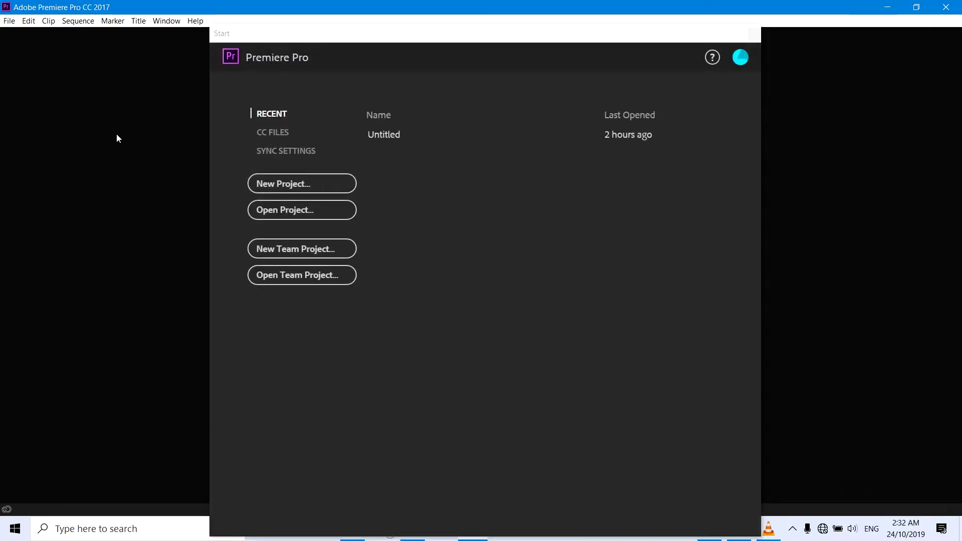
Start a new Premiere Pro project named 'Green Screen'
{"action": "left_click", "coordinate": [294, 189]}
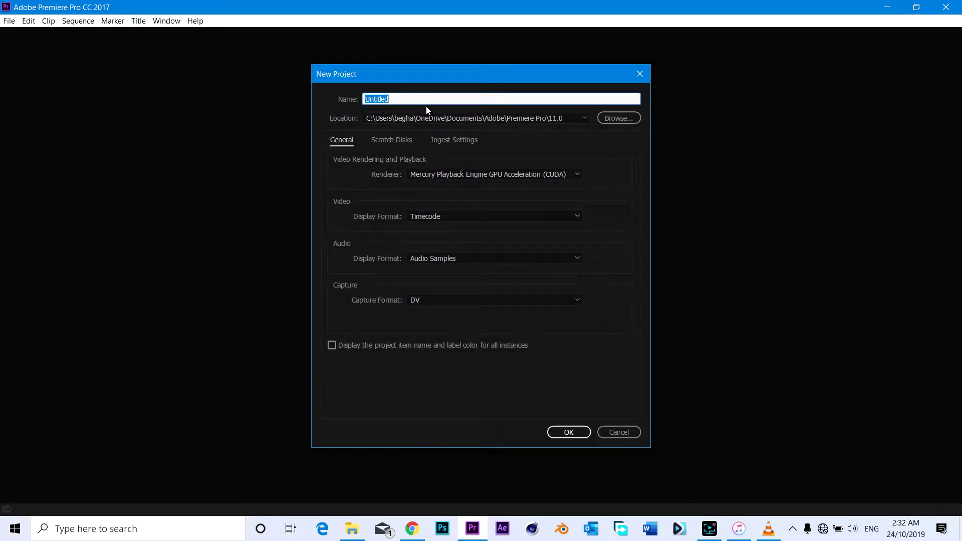
{"action": "type", "text": "Gr"}
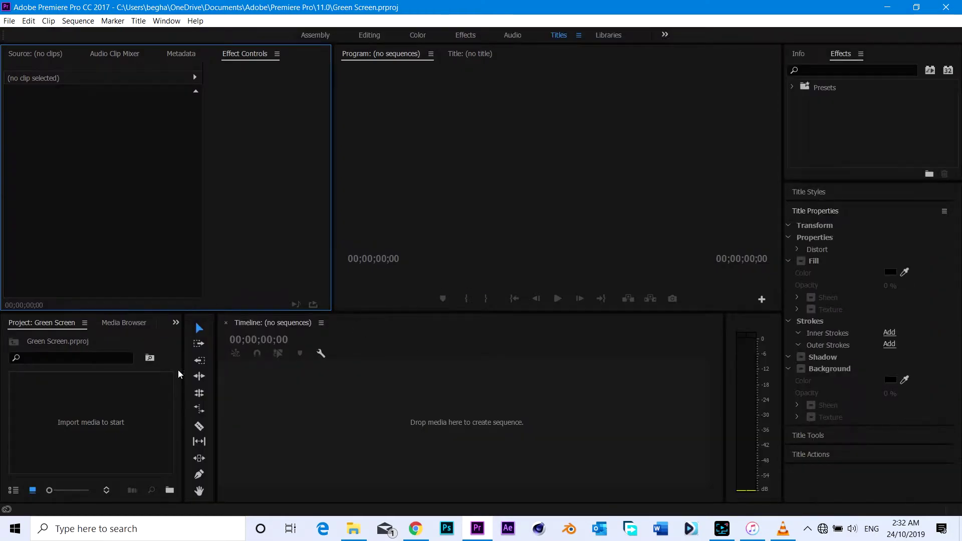
Import Fly - 14100.mp4 and Flight - 14101.mp4 from the Desktop into the Project panel
{"action": "left_click", "coordinate": [110, 409]}
{"action": "double_click", "coordinate": [81, 421]}
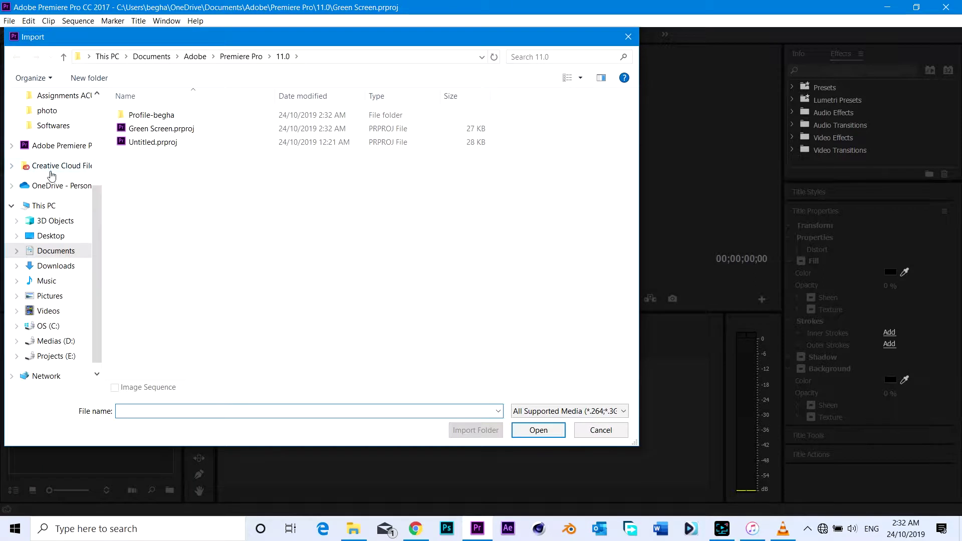
{"action": "left_click", "coordinate": [44, 205]}
{"action": "left_click", "coordinate": [50, 236]}
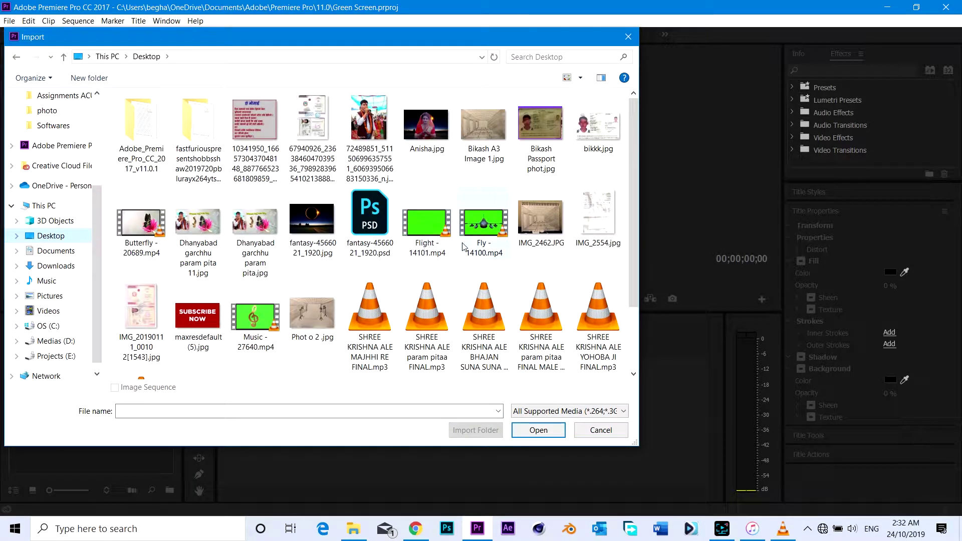
{"action": "left_click", "coordinate": [477, 231]}
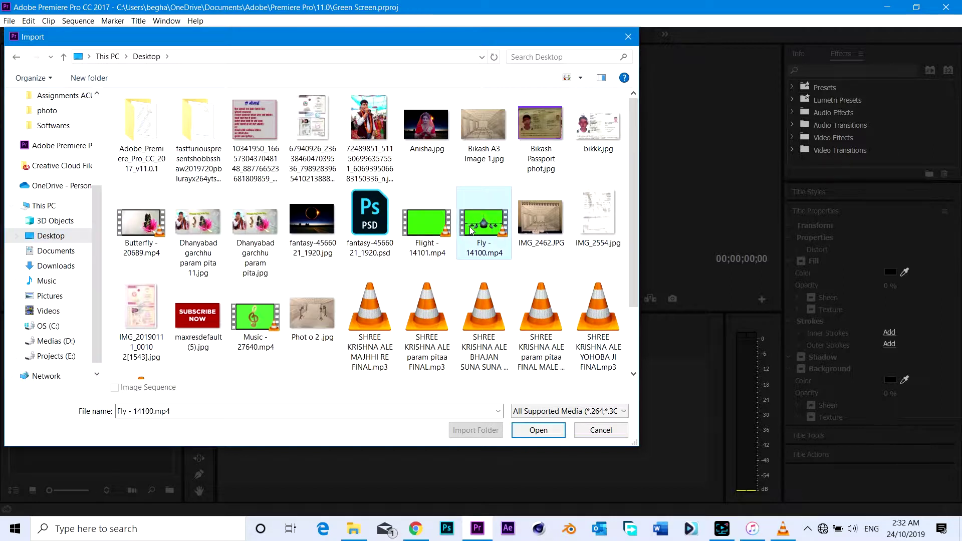
{"action": "left_click", "coordinate": [441, 231], "text": "ctrl"}
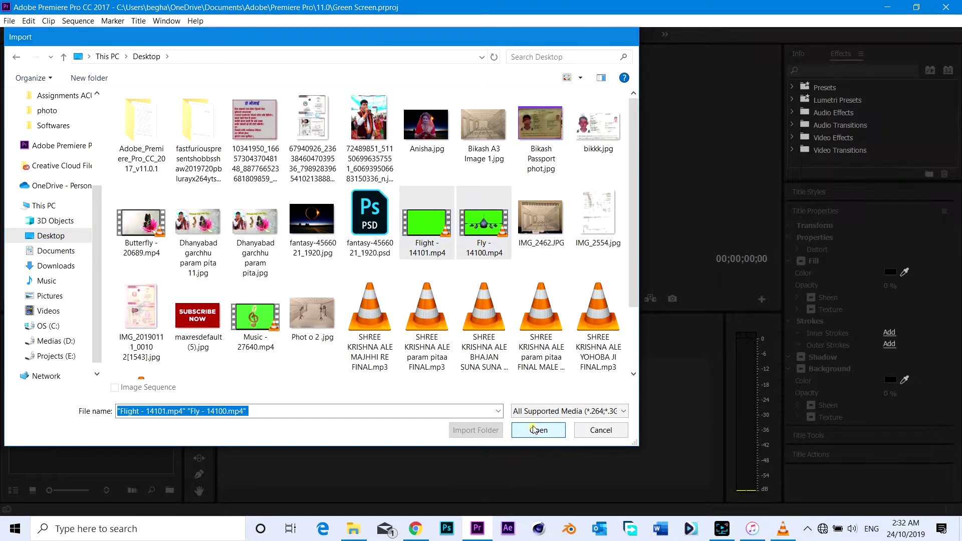
{"action": "left_click", "coordinate": [537, 428]}
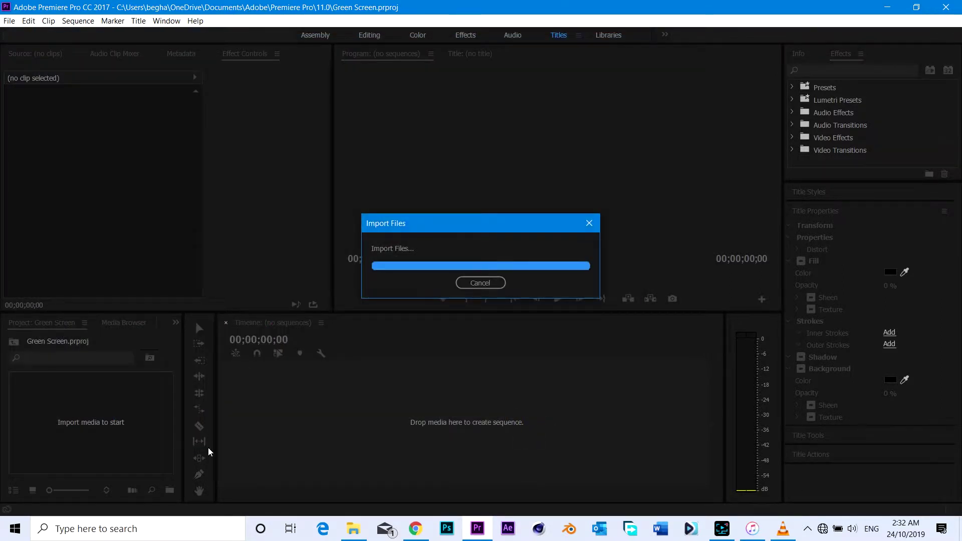
Import Tree covered in snow.mp4 from Projects (E:) > Video Project Room > Short videos for project
{"action": "double_click", "coordinate": [113, 458]}
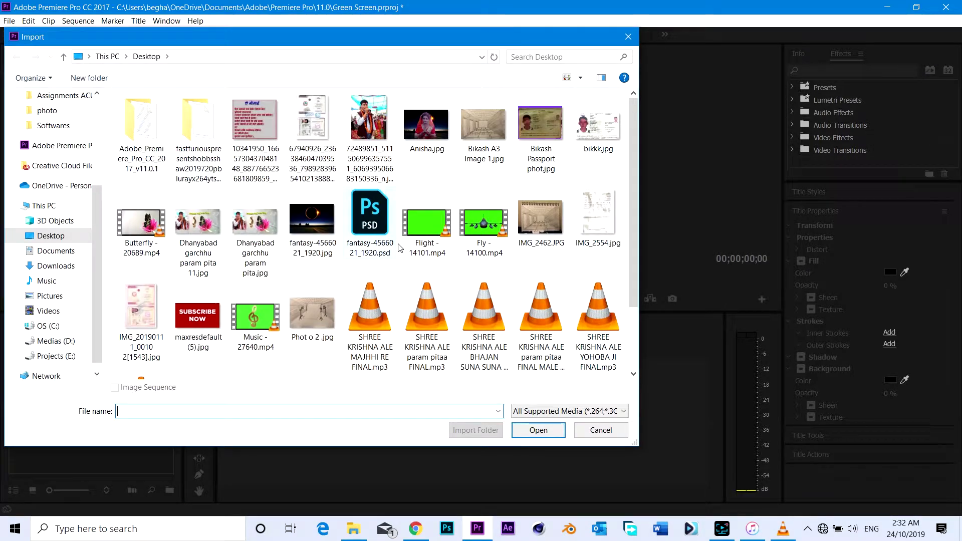
{"action": "scroll", "coordinate": [427, 274], "scroll_direction": "down", "scroll_amount": 2}
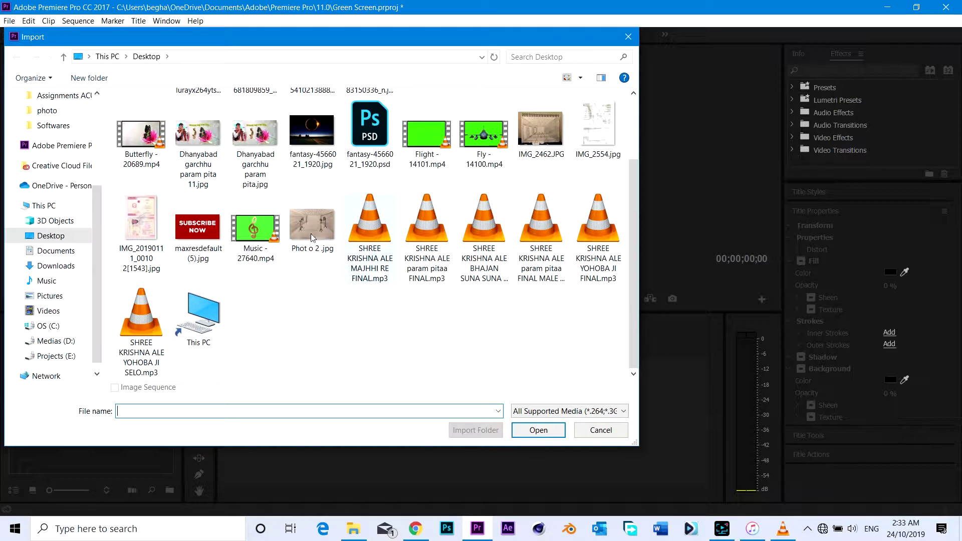
{"action": "left_click", "coordinate": [64, 357]}
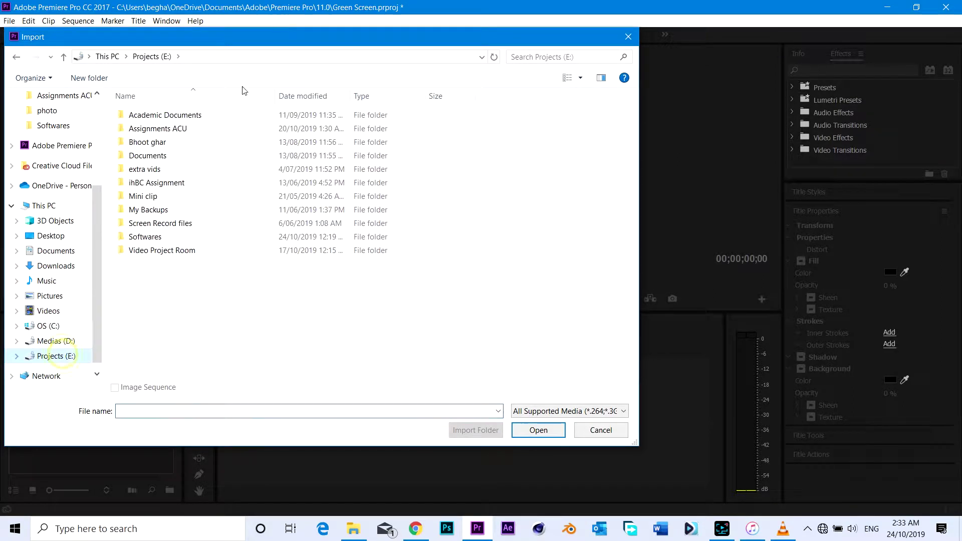
{"action": "left_click", "coordinate": [170, 254]}
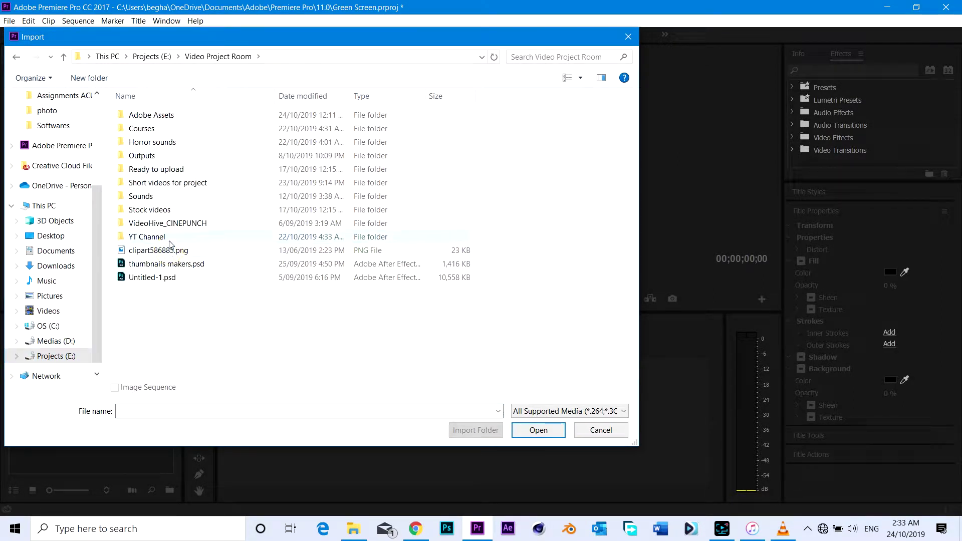
{"action": "double_click", "coordinate": [199, 184]}
{"action": "scroll", "coordinate": [346, 266], "scroll_direction": "down", "scroll_amount": 1}
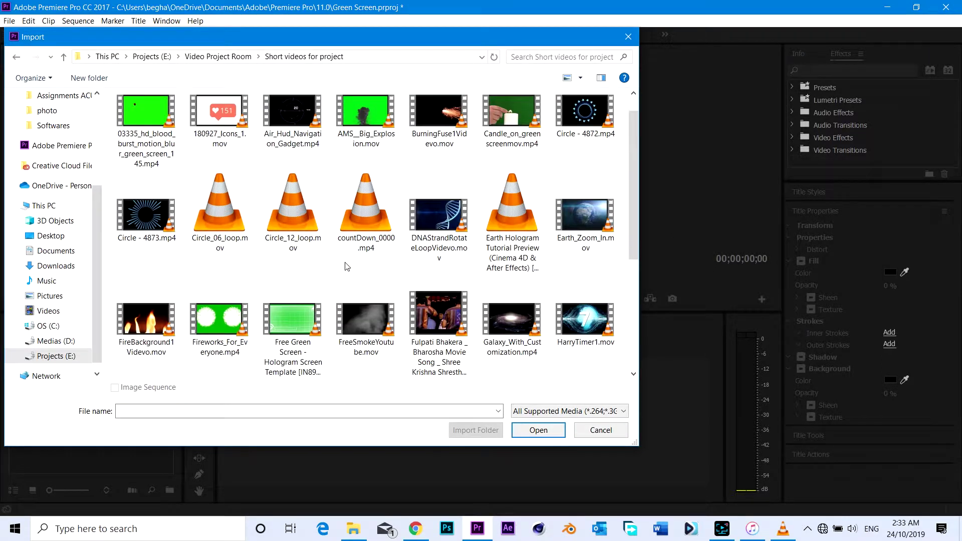
{"action": "scroll", "coordinate": [364, 264], "scroll_direction": "up", "scroll_amount": 1}
{"action": "scroll", "coordinate": [384, 258], "scroll_direction": "down", "scroll_amount": 4}
{"action": "left_click", "coordinate": [460, 353]}
{"action": "double_click", "coordinate": [460, 353]}
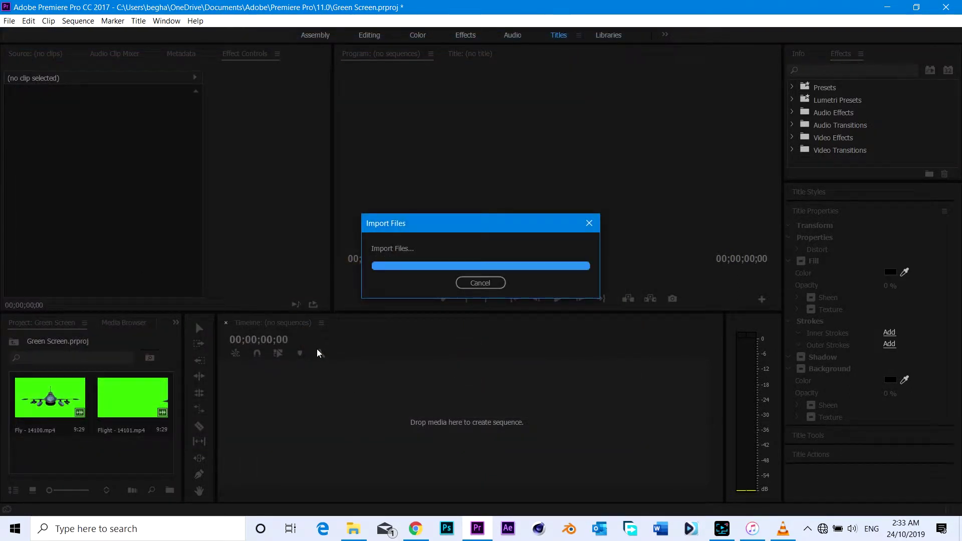
{"action": "left_click", "coordinate": [108, 439]}
{"action": "left_click", "coordinate": [44, 438]}
Make a sequence from Tree covered in snow.mp4 and place Fly - 14100.mp4 on V2 above it
{"action": "left_click_drag", "start_coordinate": [40, 432], "coordinate": [284, 428]}
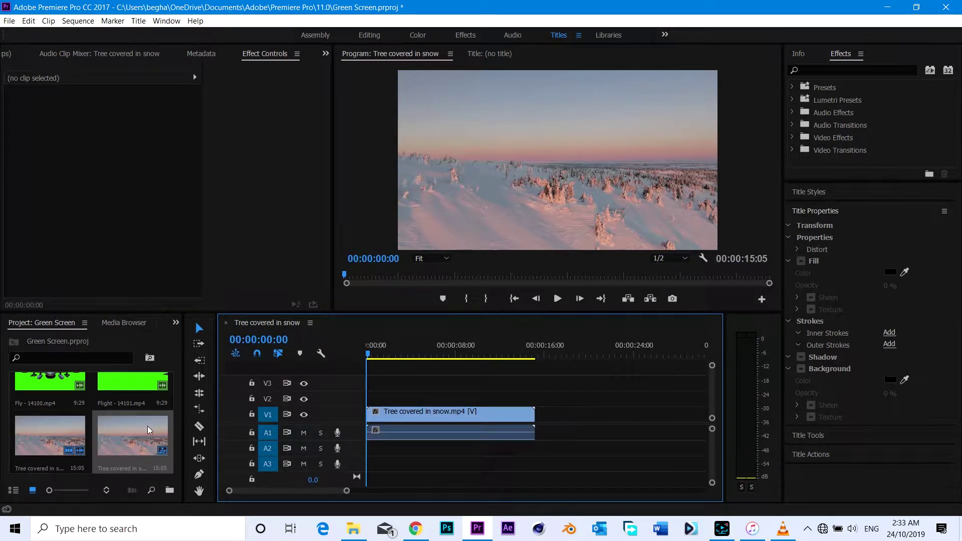
{"action": "scroll", "coordinate": [88, 426], "scroll_direction": "up", "scroll_amount": 1}
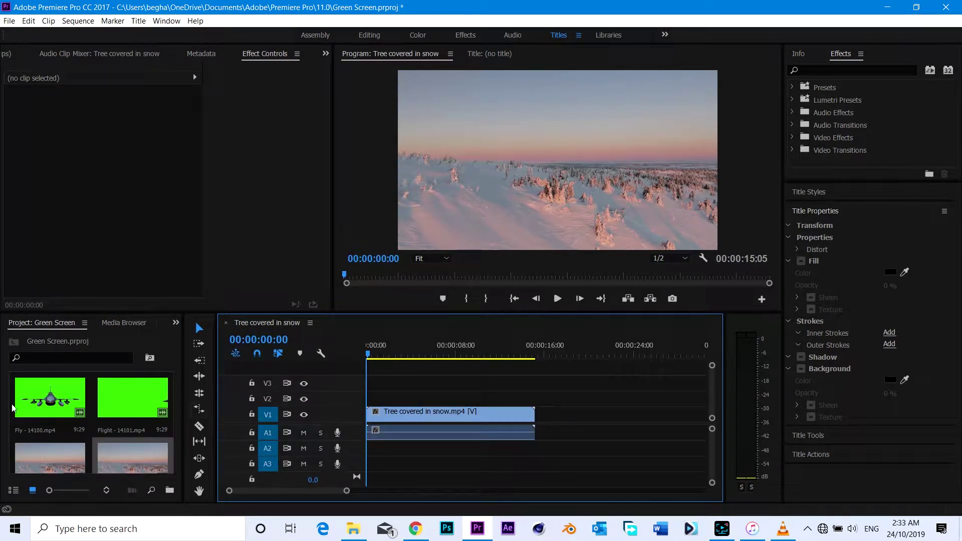
{"action": "left_click", "coordinate": [49, 401]}
{"action": "left_click_drag", "start_coordinate": [50, 401], "coordinate": [372, 402]}
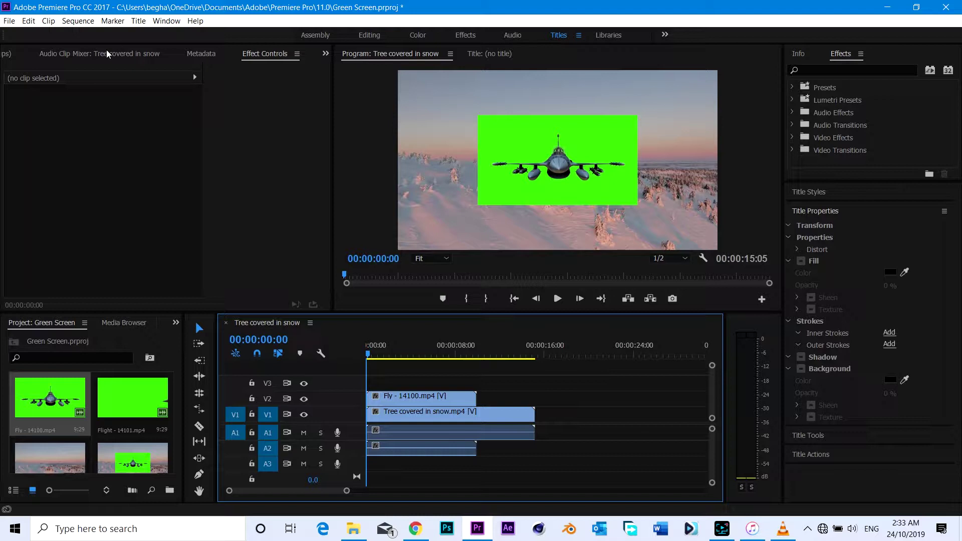
{"action": "left_click", "coordinate": [255, 52]}
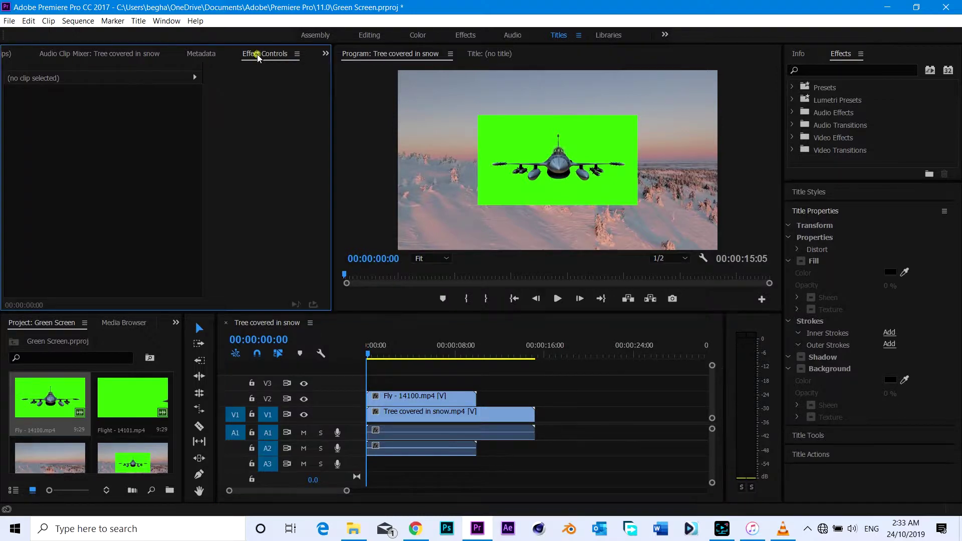
Set the Fly clip's Motion Scale to 204 in Effect Controls
{"action": "left_click", "coordinate": [415, 396]}
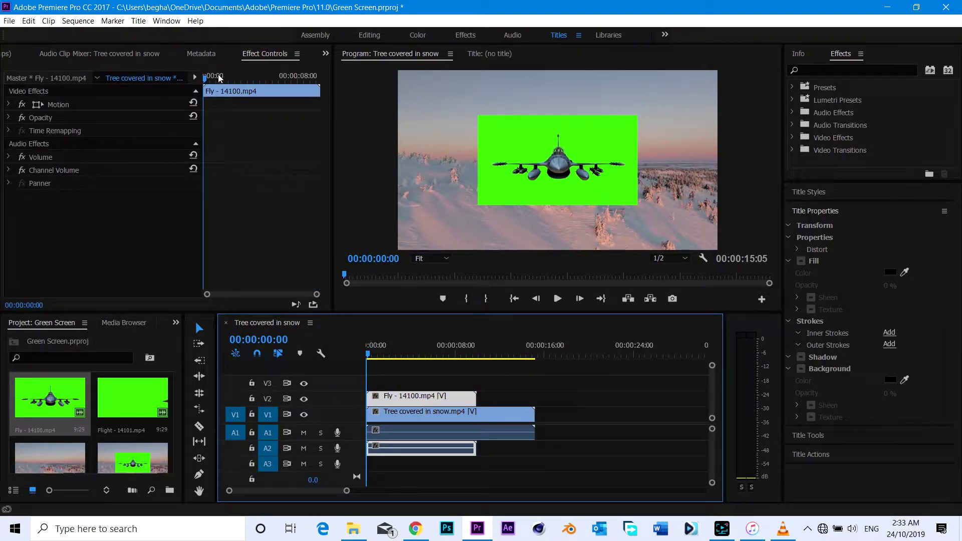
{"action": "left_click", "coordinate": [6, 121]}
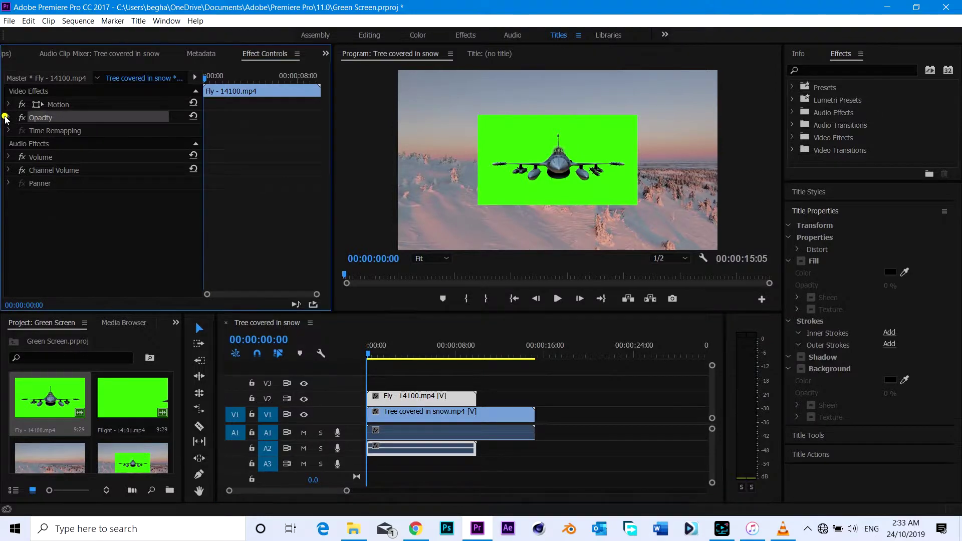
{"action": "left_click", "coordinate": [8, 118]}
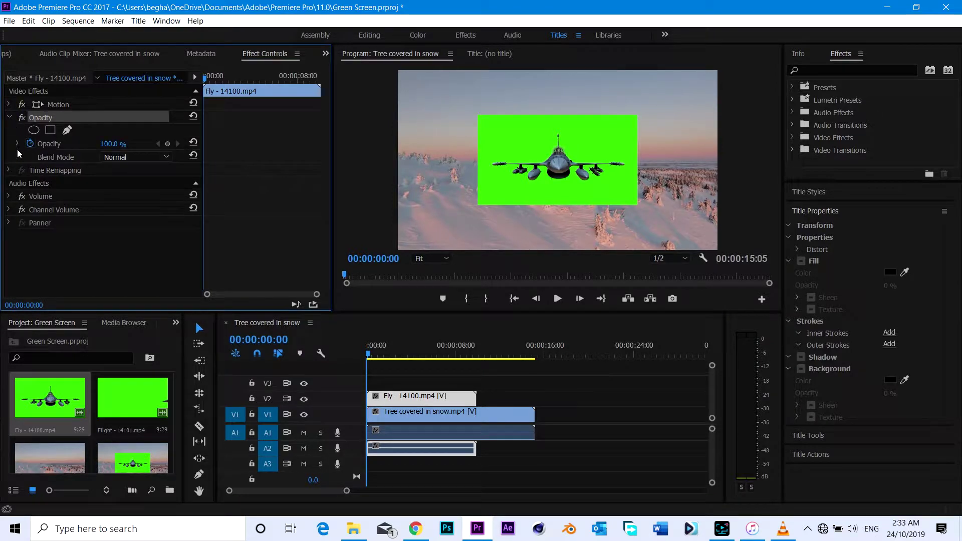
{"action": "left_click", "coordinate": [8, 171]}
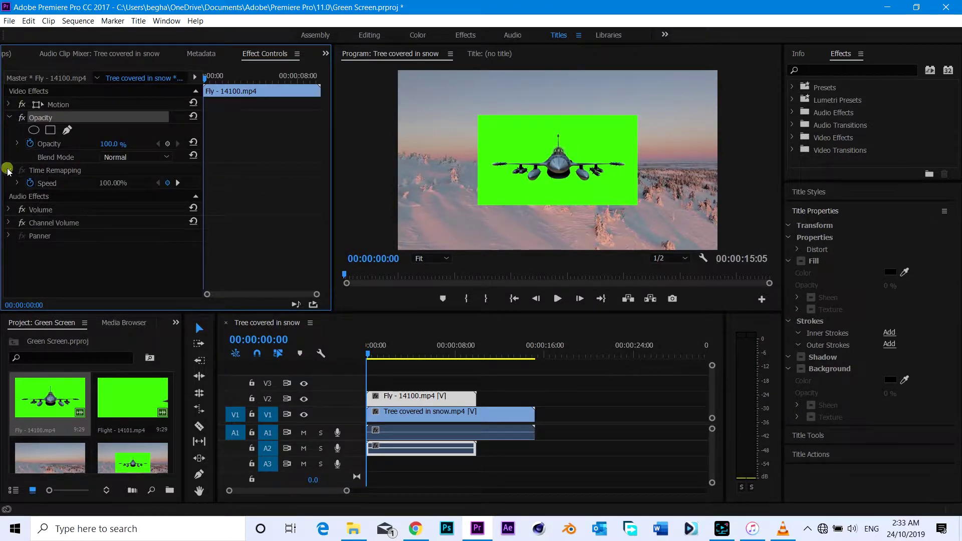
{"action": "left_click", "coordinate": [8, 104]}
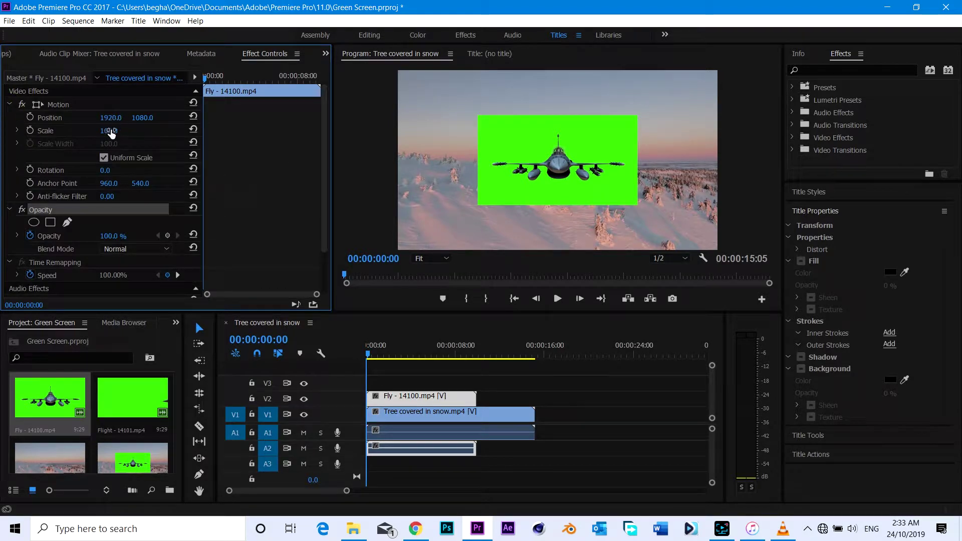
{"action": "left_click_drag", "start_coordinate": [107, 131], "coordinate": [160, 131]}
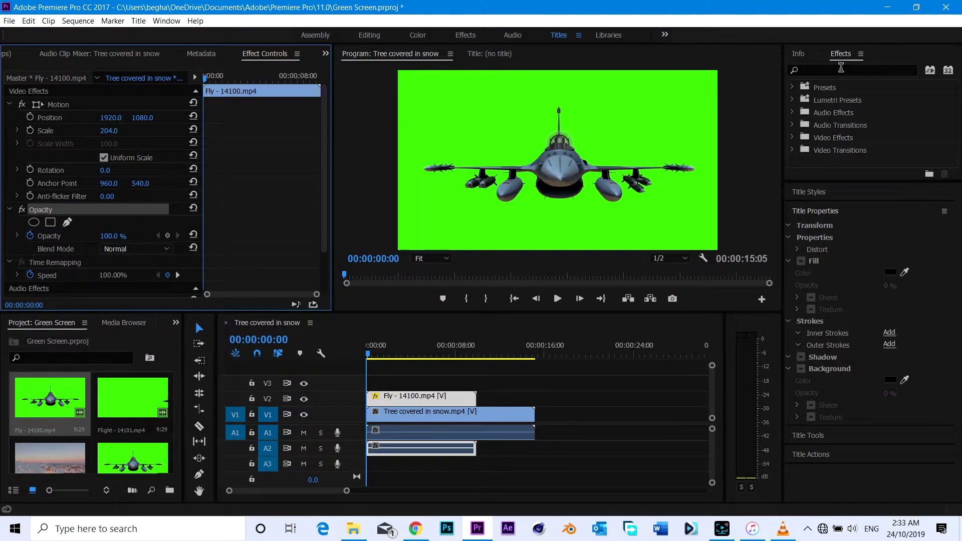
Search the Effects panel for 'ultra' and drop Ultra Key onto the Fly clip on V2
{"action": "left_click", "coordinate": [842, 67]}
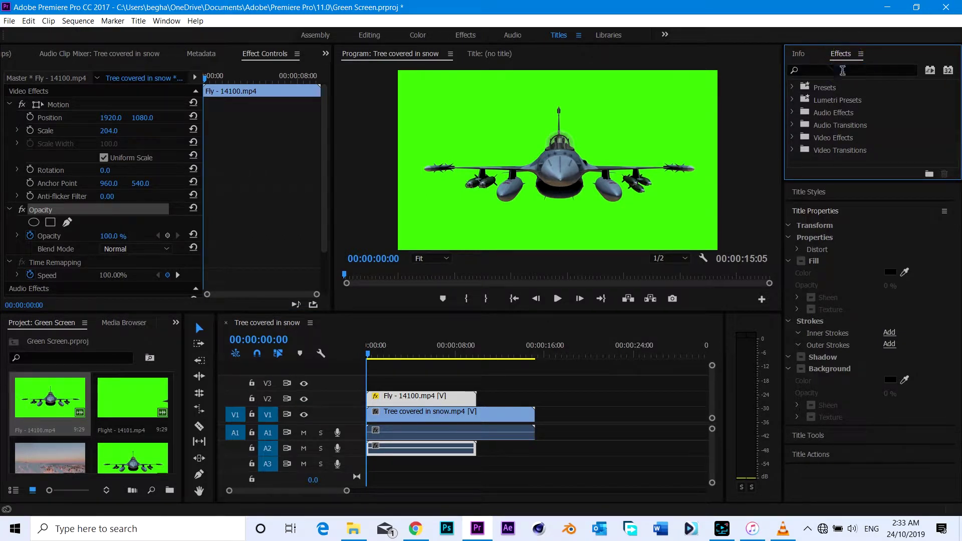
{"action": "left_click", "coordinate": [842, 70]}
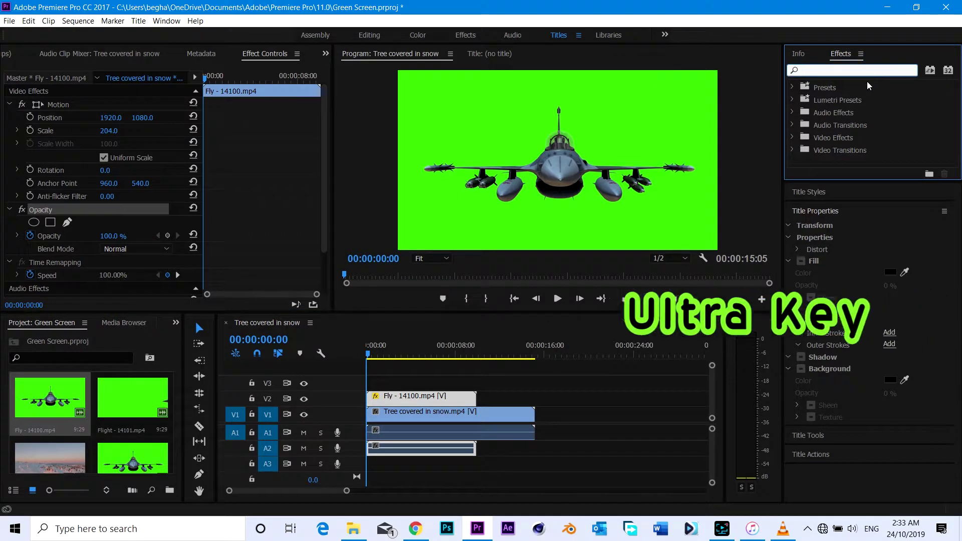
{"action": "type", "text": "u"}
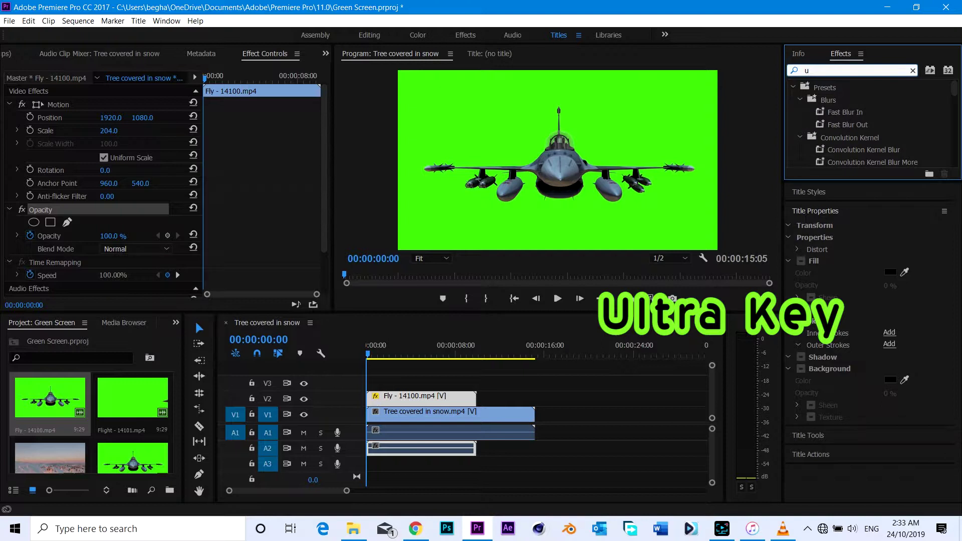
{"action": "type", "text": "ltra key"}
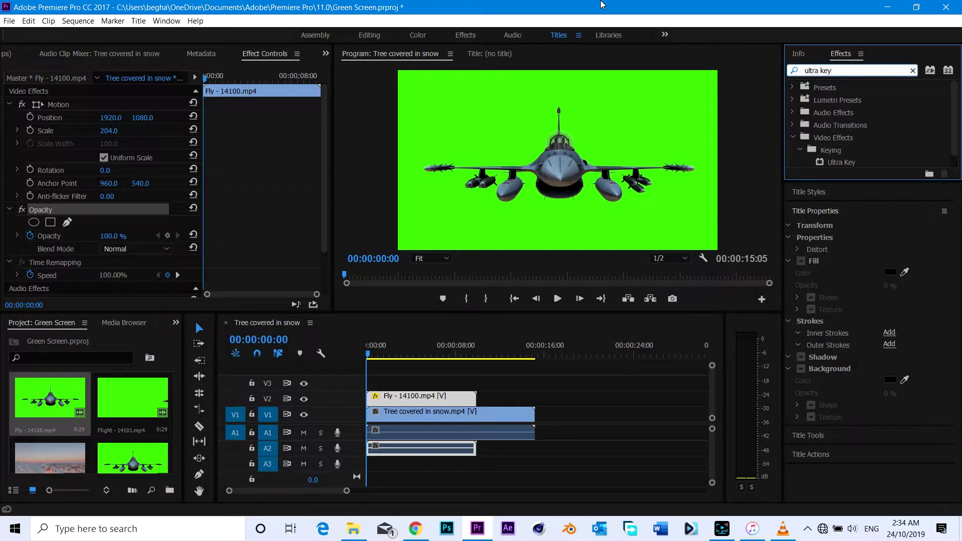
{"action": "scroll", "coordinate": [821, 113], "scroll_direction": "down", "scroll_amount": 1}
{"action": "left_click_drag", "start_coordinate": [823, 151], "coordinate": [414, 396]}
Sample the green as the Ultra Key colour and set Transparency 69, Highlight 26, Tolerance 62
{"action": "scroll", "coordinate": [94, 250], "scroll_direction": "down", "scroll_amount": 5}
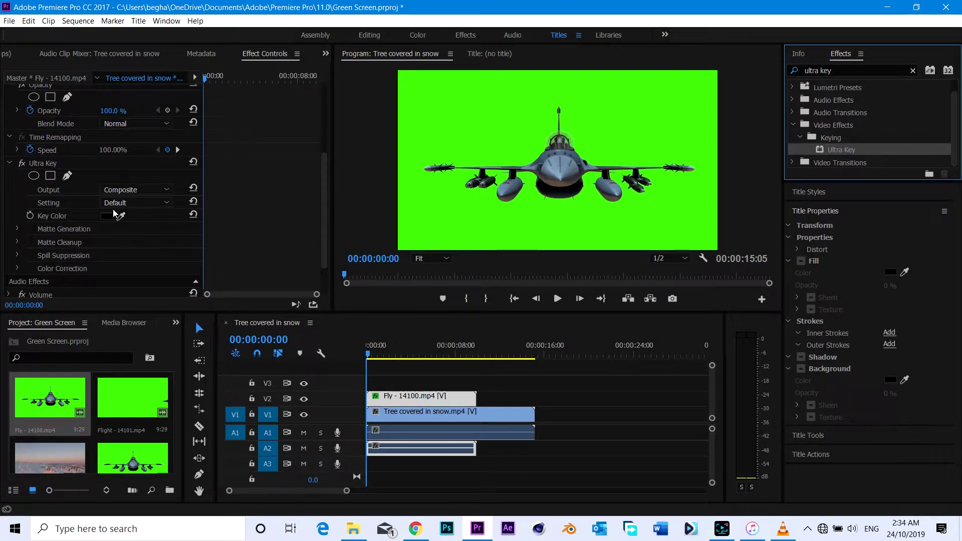
{"action": "left_click_drag", "start_coordinate": [121, 215], "coordinate": [508, 111]}
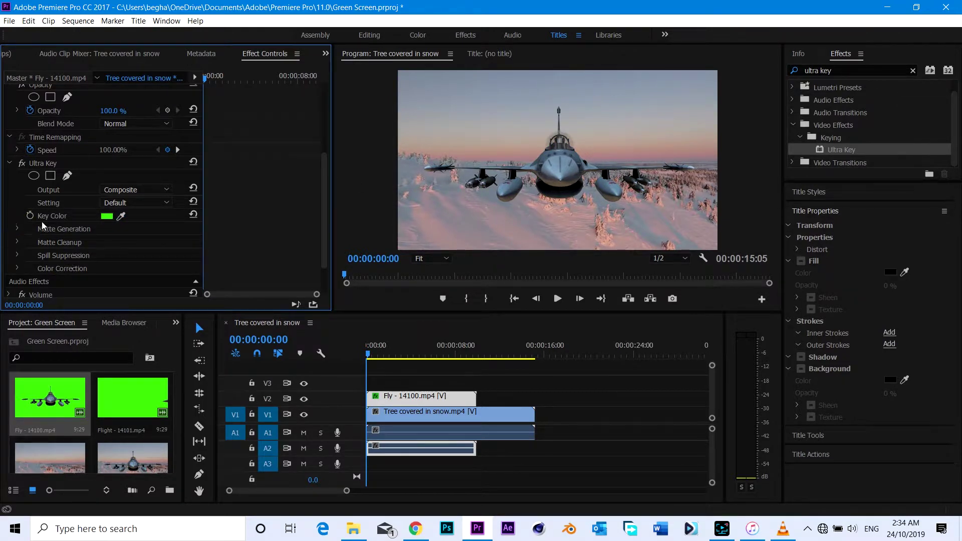
{"action": "left_click", "coordinate": [18, 229]}
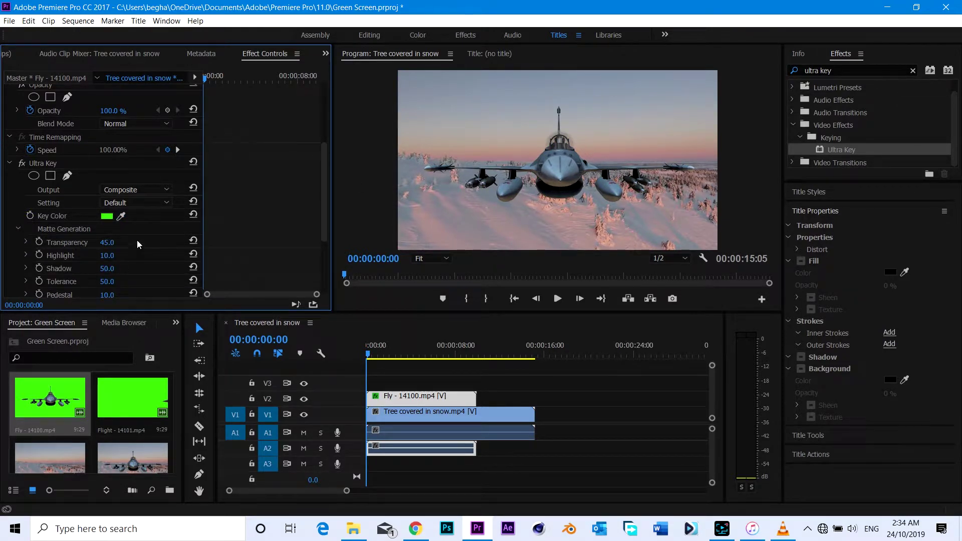
{"action": "scroll", "coordinate": [108, 241], "scroll_direction": "down", "scroll_amount": 1}
{"action": "mouse_move", "coordinate": [106, 242]}
{"action": "left_mouse_down"}
{"action": "mouse_move", "coordinate": [115, 243]}
{"action": "mouse_move", "coordinate": [108, 231]}
{"action": "mouse_move", "coordinate": [120, 231]}
{"action": "left_mouse_up"}
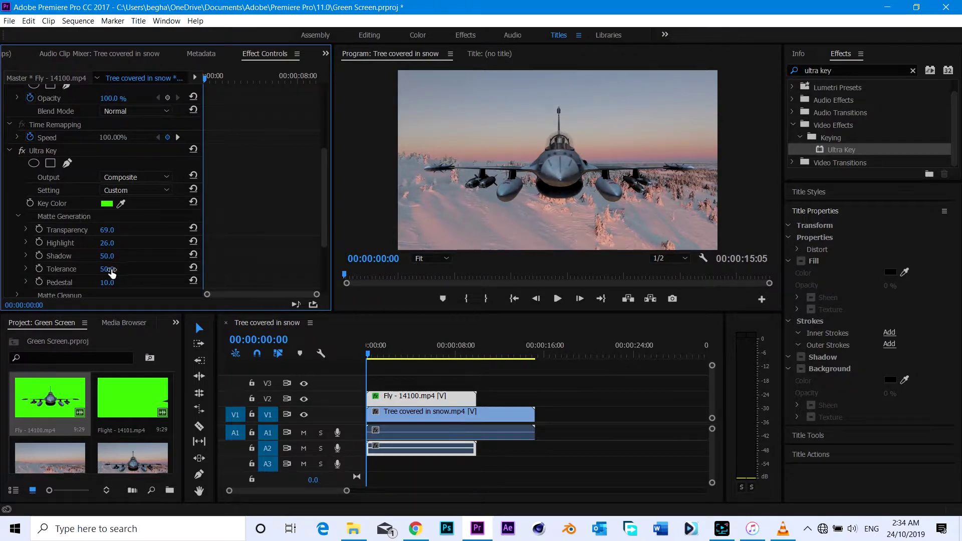
{"action": "left_click_drag", "start_coordinate": [107, 269], "coordinate": [100, 270]}
Raise the Ultra Key Matte Cleanup Choke to 9
{"action": "scroll", "coordinate": [102, 266], "scroll_direction": "down", "scroll_amount": 1}
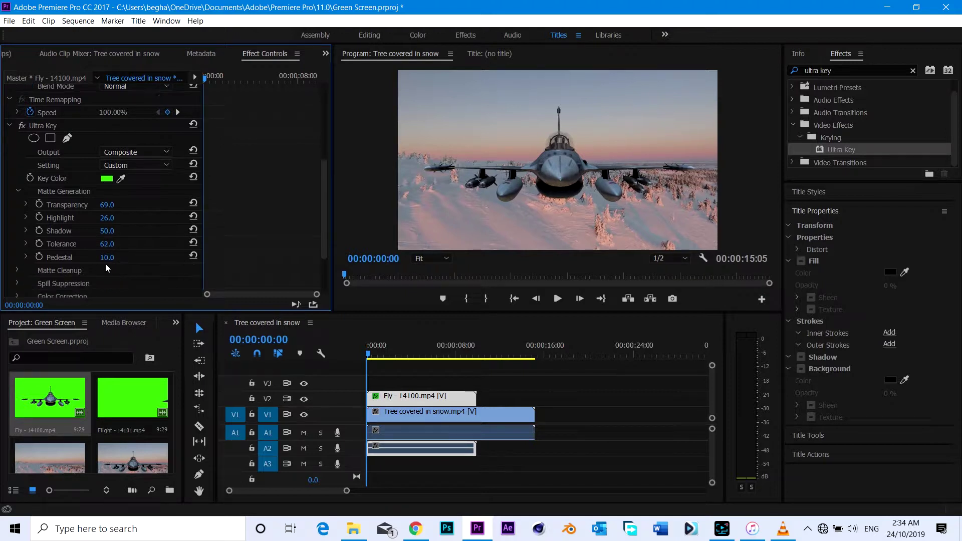
{"action": "scroll", "coordinate": [29, 273], "scroll_direction": "down", "scroll_amount": 1}
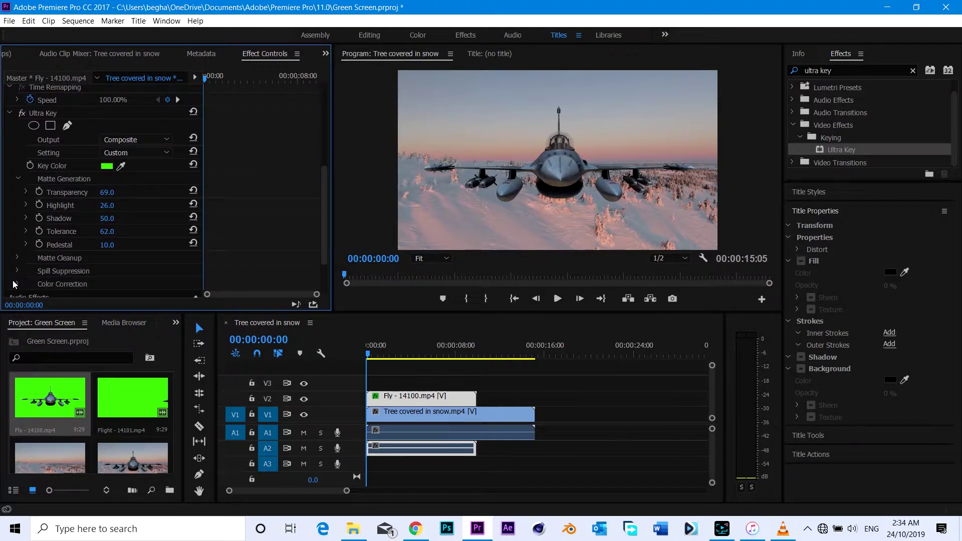
{"action": "left_click", "coordinate": [17, 258]}
{"action": "left_click_drag", "start_coordinate": [106, 271], "coordinate": [115, 271]}
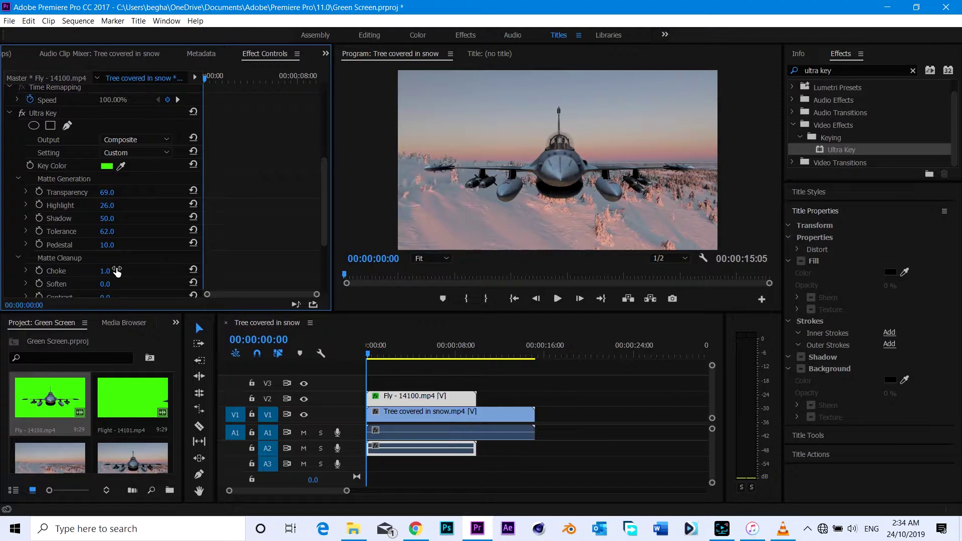
{"action": "left_click_drag", "start_coordinate": [116, 272], "coordinate": [122, 271]}
Rescale the keyed jet and move it to Position 2406, 858
{"action": "scroll", "coordinate": [76, 166], "scroll_direction": "up", "scroll_amount": 6}
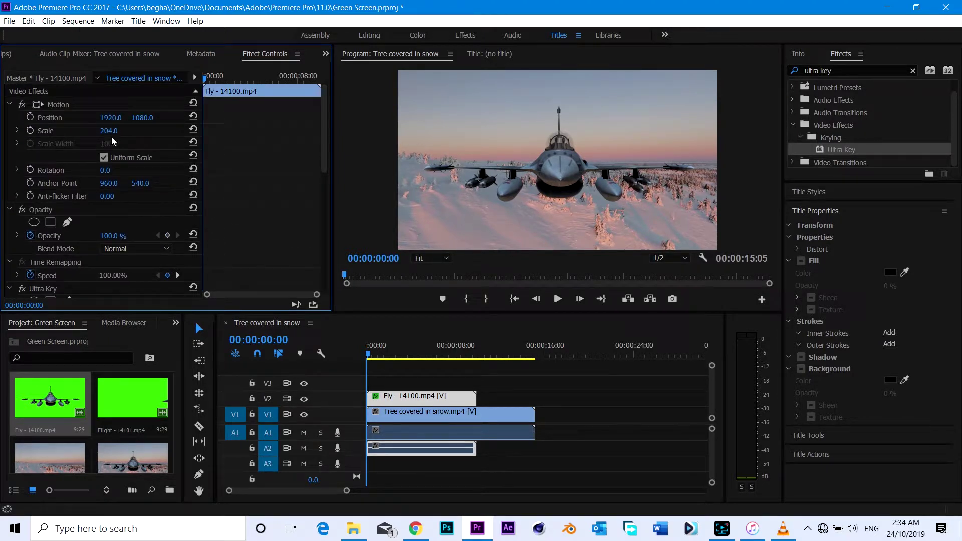
{"action": "left_click_drag", "start_coordinate": [108, 130], "coordinate": [355, 117]}
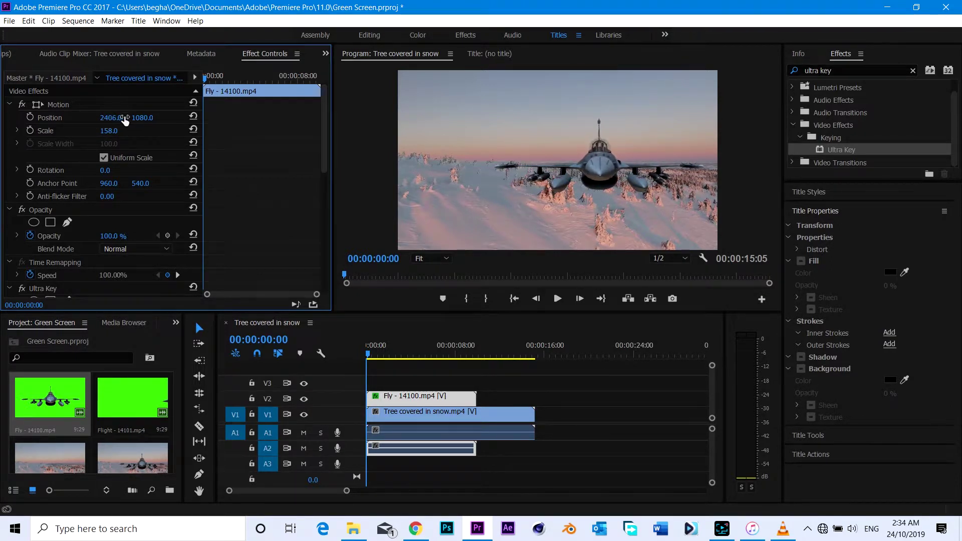
{"action": "left_click_drag", "start_coordinate": [140, 118], "coordinate": [178, 118]}
Preview the composite, enlarge the jet to Scale 268, and replay from the start
{"action": "key", "text": "space"}
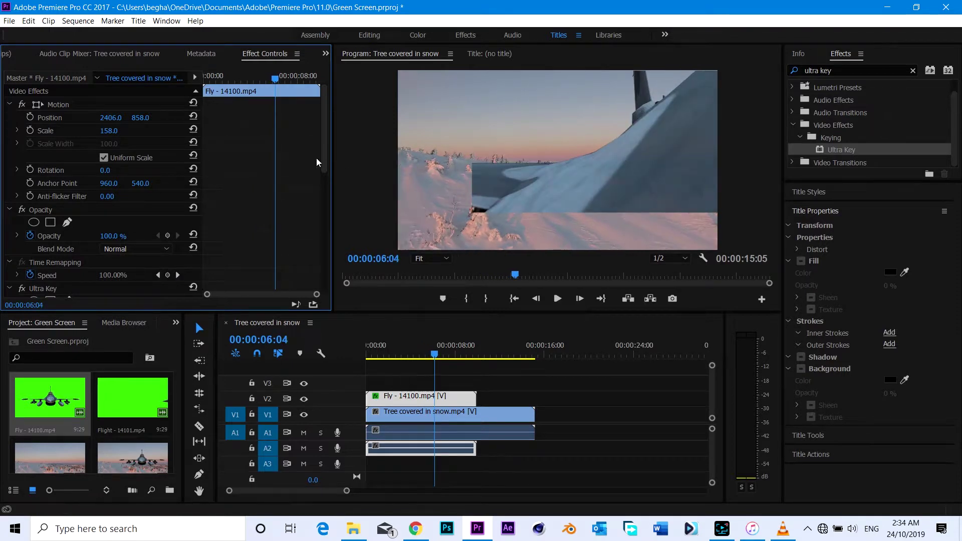
{"action": "key", "text": "space"}
{"action": "left_click_drag", "start_coordinate": [277, 83], "coordinate": [224, 83]}
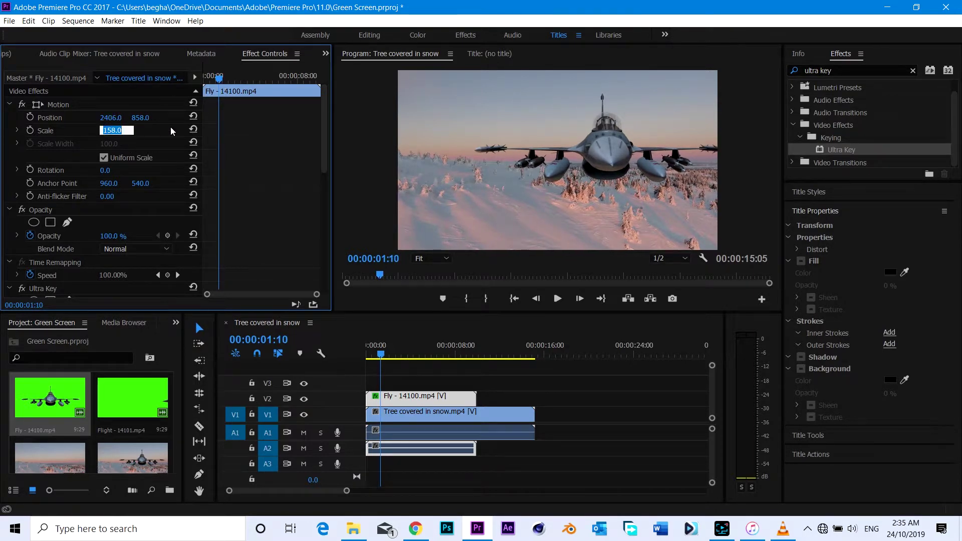
{"action": "left_click_drag", "start_coordinate": [112, 134], "coordinate": [224, 127]}
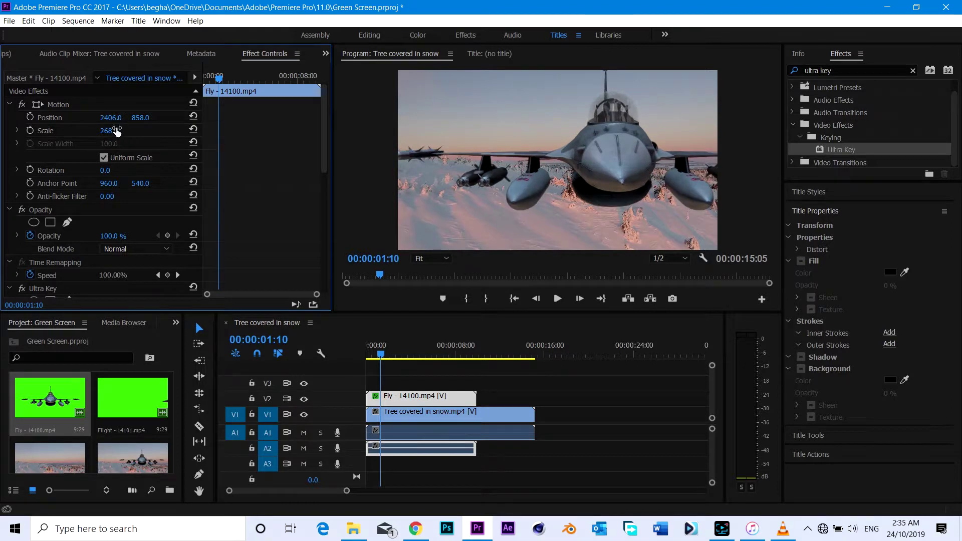
{"action": "left_click_drag", "start_coordinate": [219, 78], "coordinate": [210, 78]}
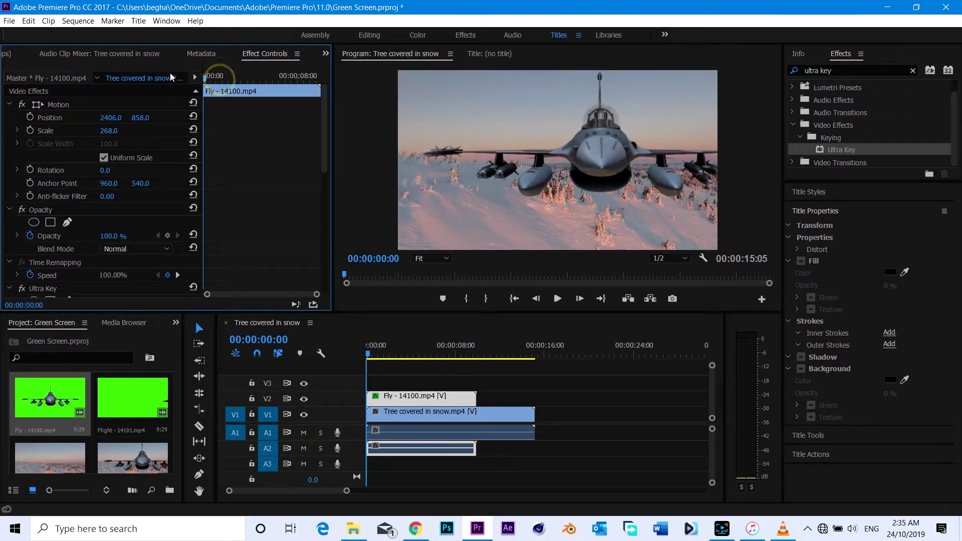
{"action": "key", "text": "space"}
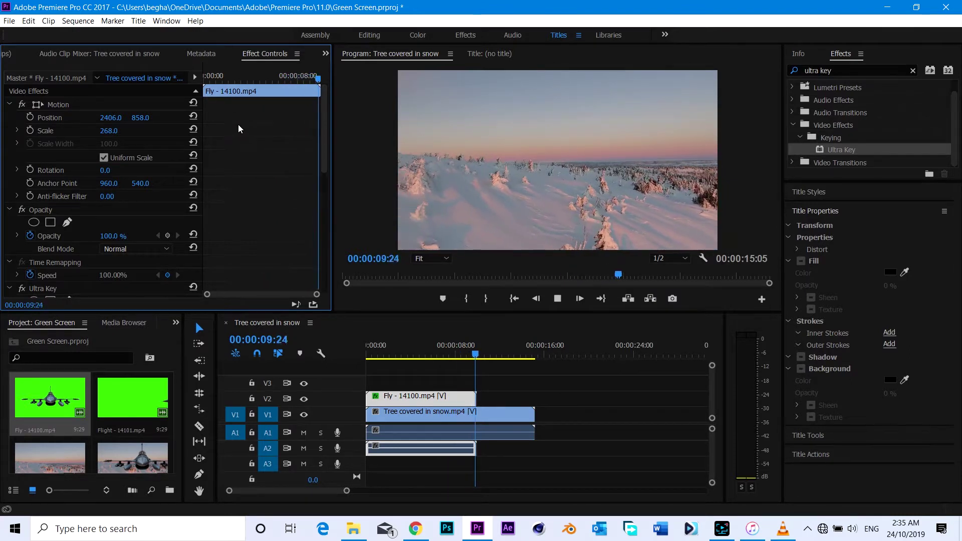
Place Flight - 14101.mp4 on V2 right after the Fly clip and preview it
{"action": "key", "text": "space"}
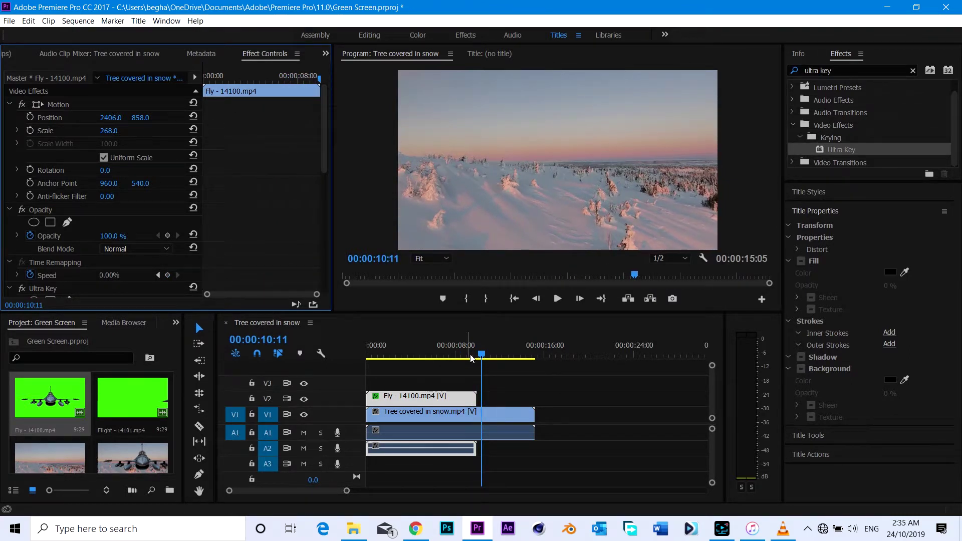
{"action": "left_click_drag", "start_coordinate": [482, 355], "coordinate": [460, 354]}
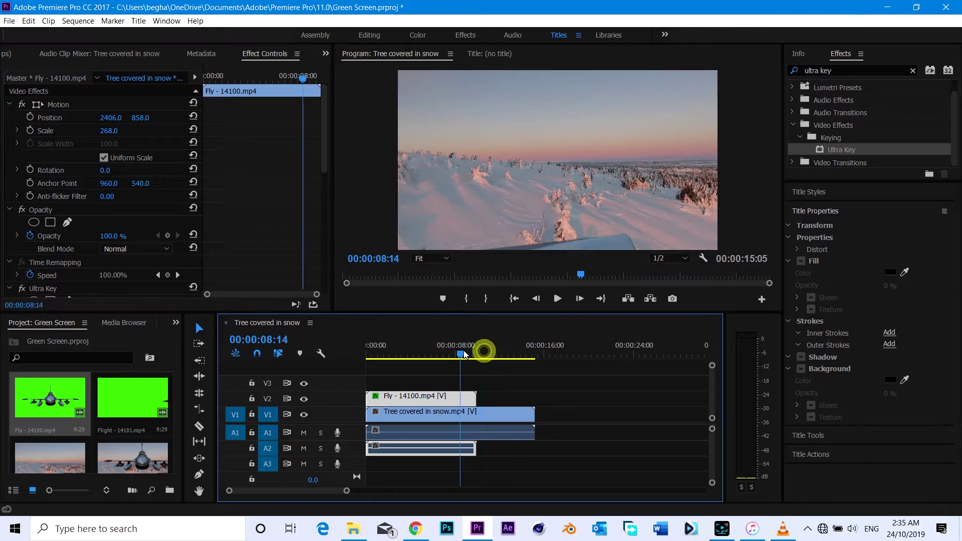
{"action": "left_click", "coordinate": [118, 388]}
{"action": "left_click_drag", "start_coordinate": [128, 404], "coordinate": [476, 398]}
{"action": "key", "text": "space"}
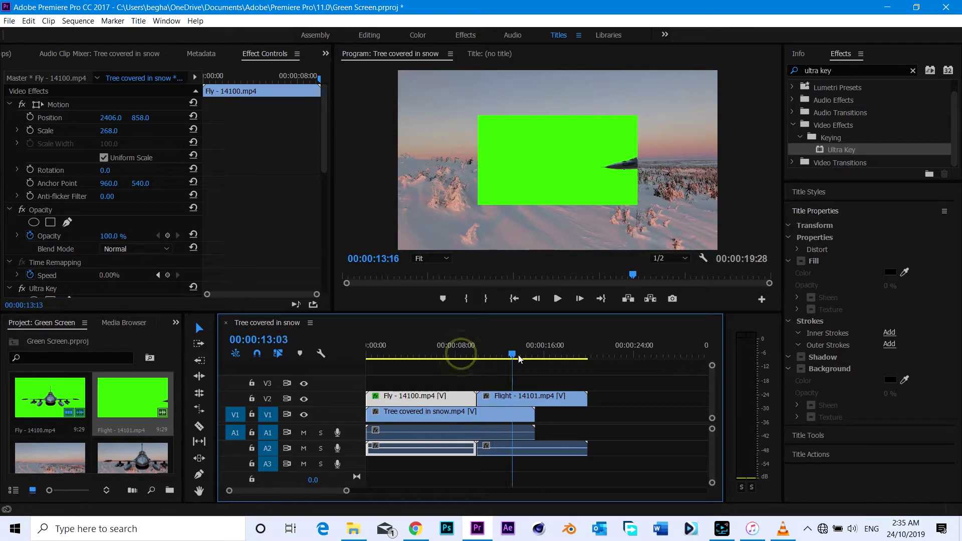
Scale the Flight clip up to 184
{"action": "left_click_drag", "start_coordinate": [518, 355], "coordinate": [485, 359]}
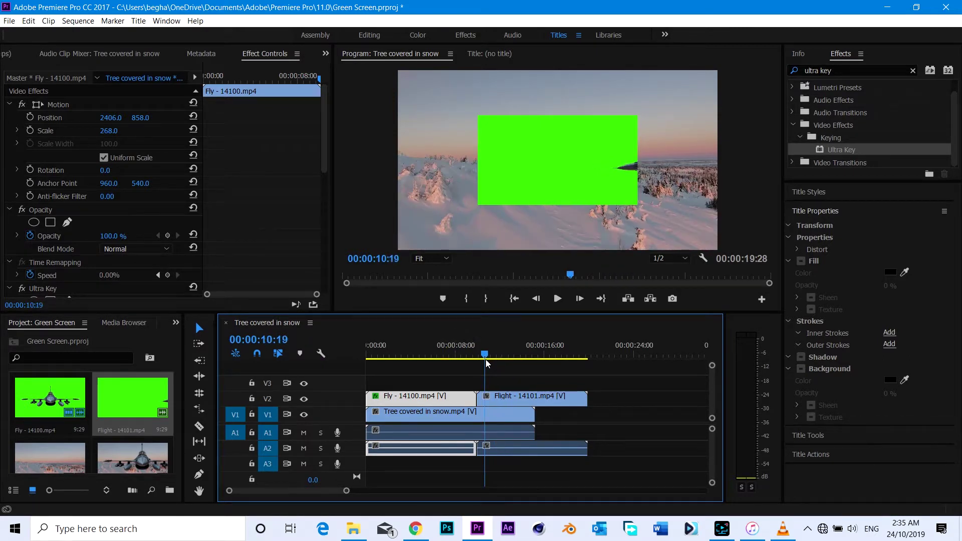
{"action": "left_click", "coordinate": [516, 396]}
{"action": "left_click_drag", "start_coordinate": [111, 131], "coordinate": [153, 132]}
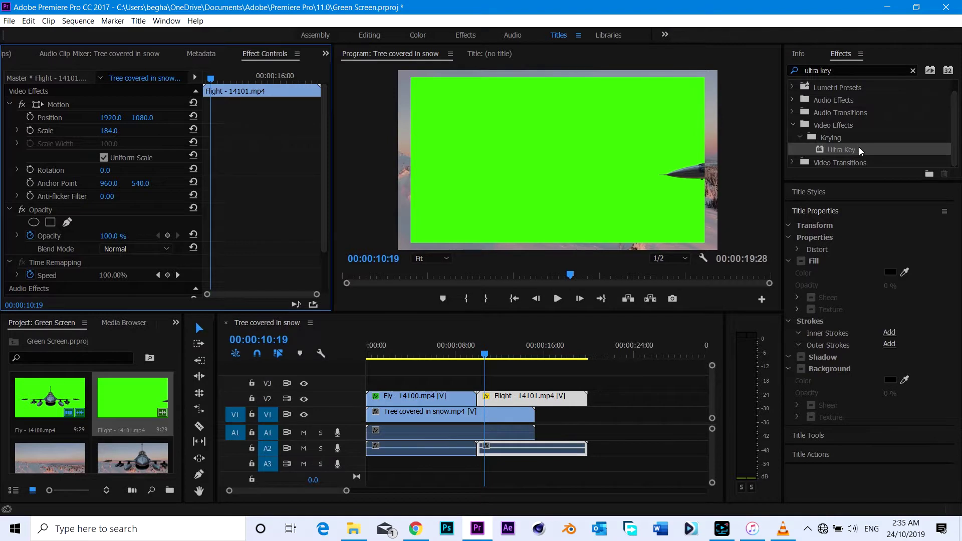
Apply Ultra Key to Flight - 14101.mp4 and sample the Program monitor's green as its key colour
{"action": "left_click_drag", "start_coordinate": [859, 149], "coordinate": [524, 396]}
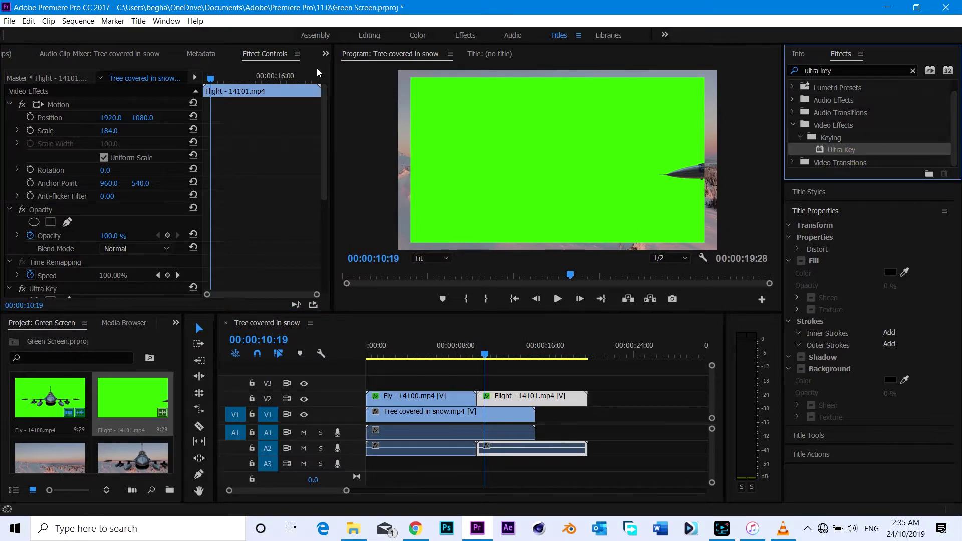
{"action": "scroll", "coordinate": [116, 211], "scroll_direction": "down", "scroll_amount": 6}
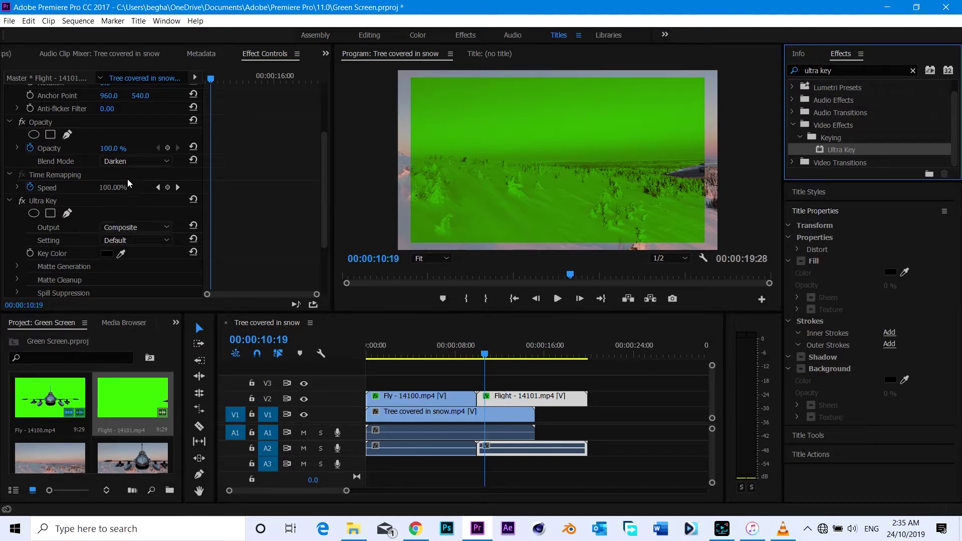
{"action": "scroll", "coordinate": [129, 162], "scroll_direction": "up", "scroll_amount": 1}
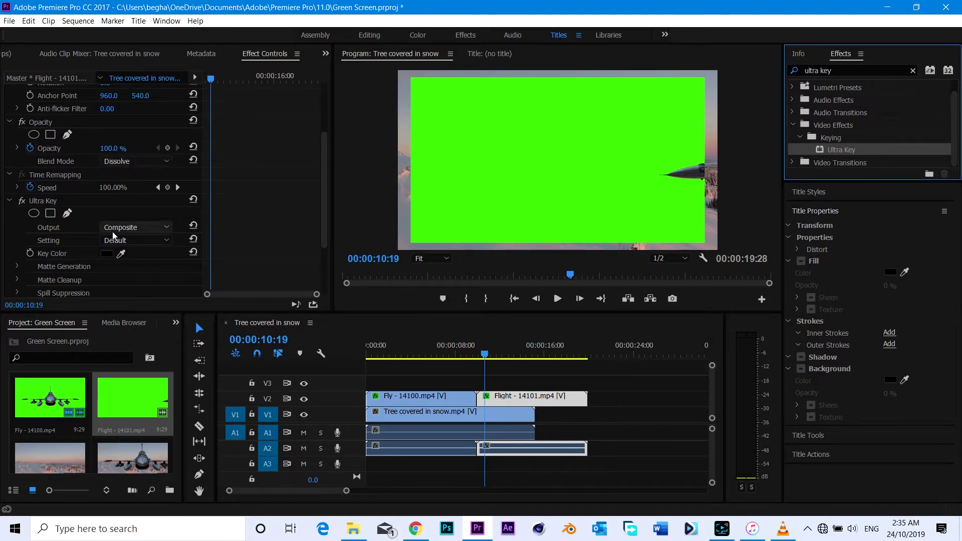
{"action": "scroll", "coordinate": [110, 227], "scroll_direction": "down", "scroll_amount": 2}
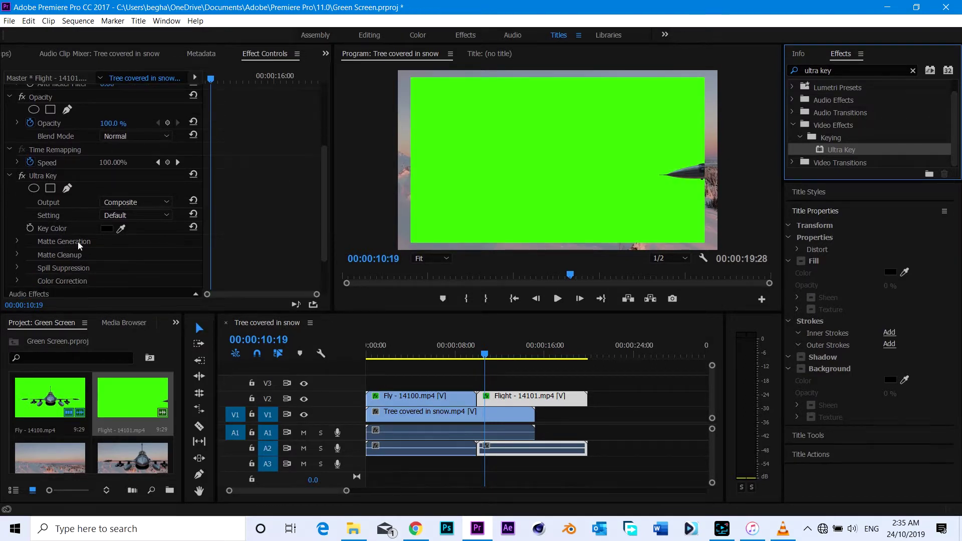
{"action": "left_click", "coordinate": [122, 228]}
{"action": "left_click", "coordinate": [609, 140]}
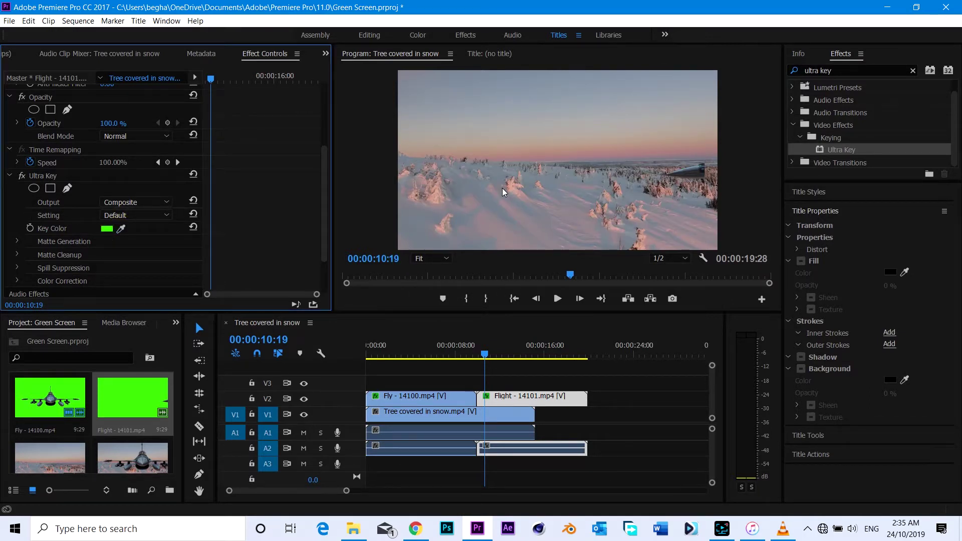
Scrub the Flight - 14101.mp4 Motion Position Y lower and X right, to about 2118, 1119
{"action": "scroll", "coordinate": [110, 165], "scroll_direction": "up", "scroll_amount": 5}
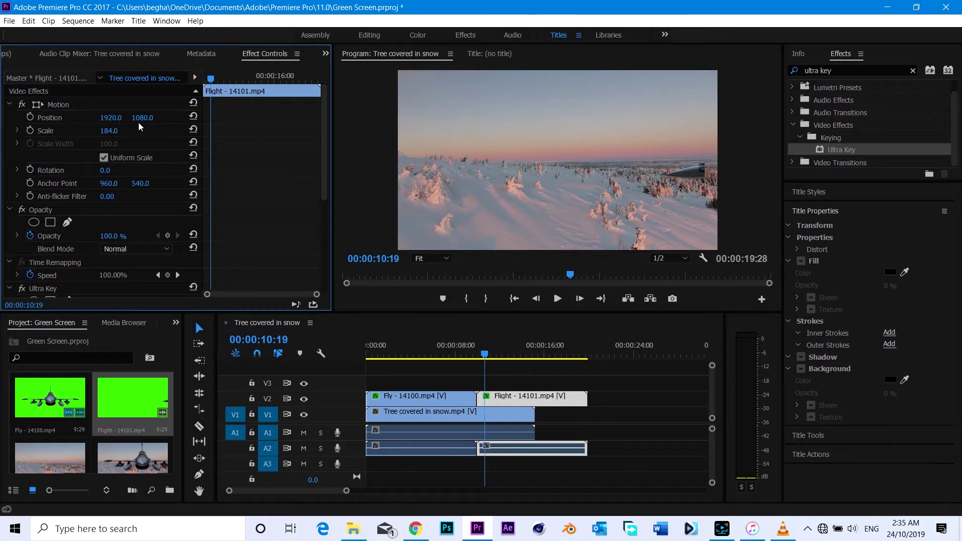
{"action": "left_click", "coordinate": [142, 116]}
{"action": "left_click_drag", "start_coordinate": [141, 116], "coordinate": [179, 116]}
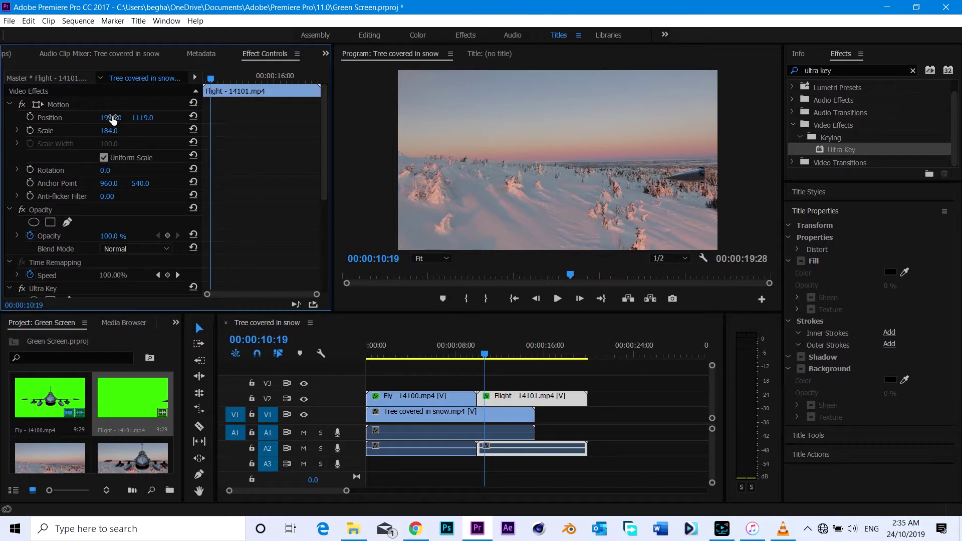
{"action": "left_click_drag", "start_coordinate": [111, 117], "coordinate": [222, 117]}
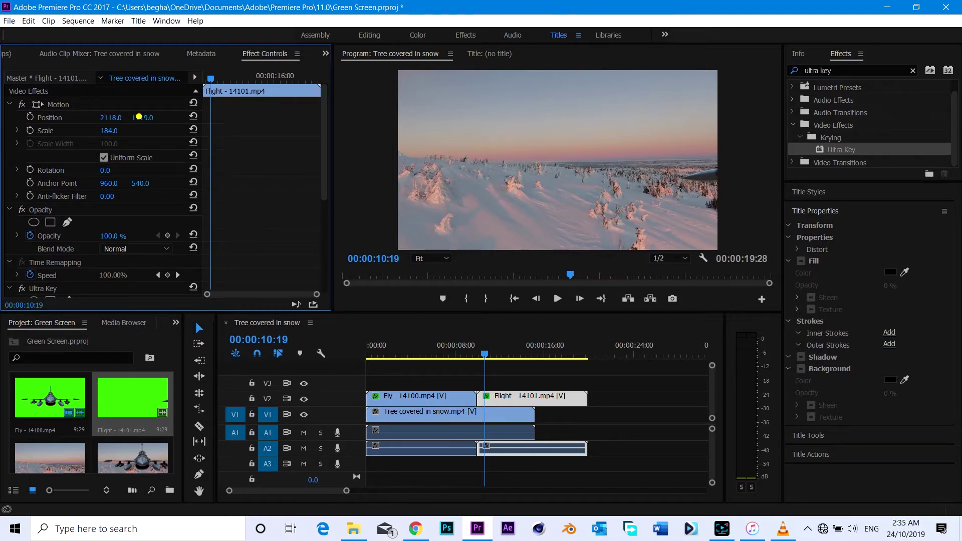